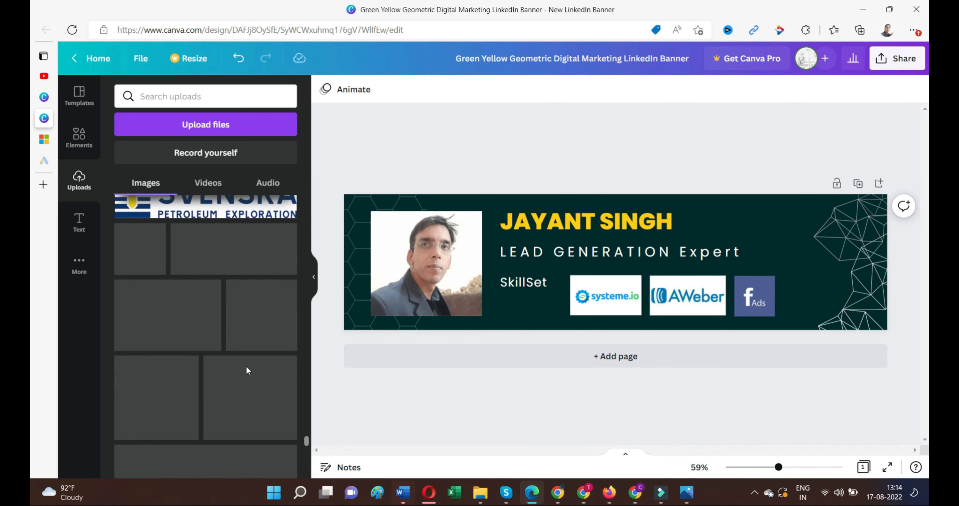
Place the Google Ads logo from Uploads onto the banner's right side.
scroll(250, 369, "down", 10)
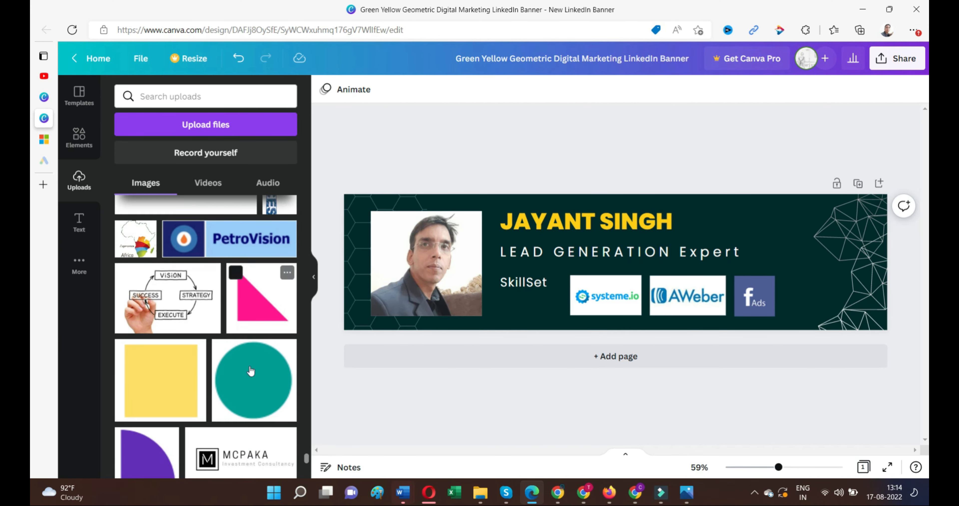
scroll(251, 371, "down", 10)
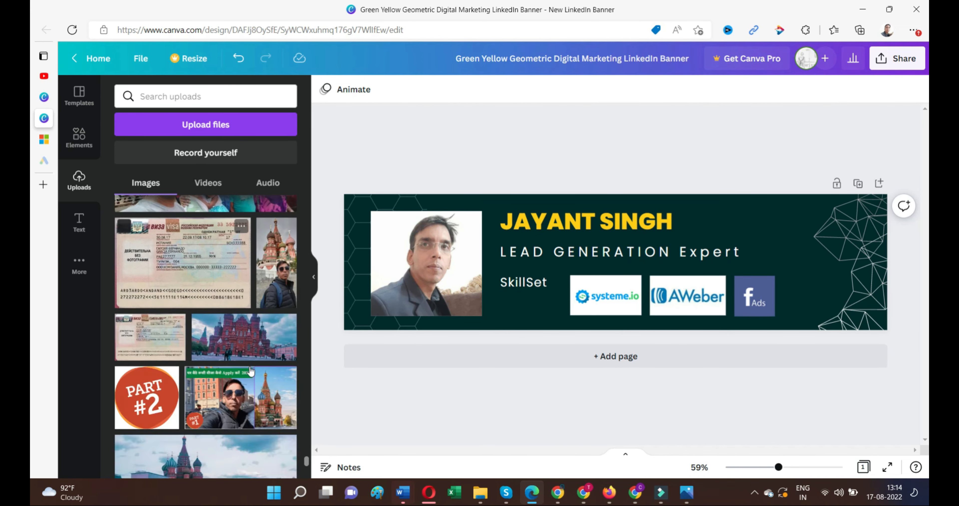
scroll(252, 370, "down", 2)
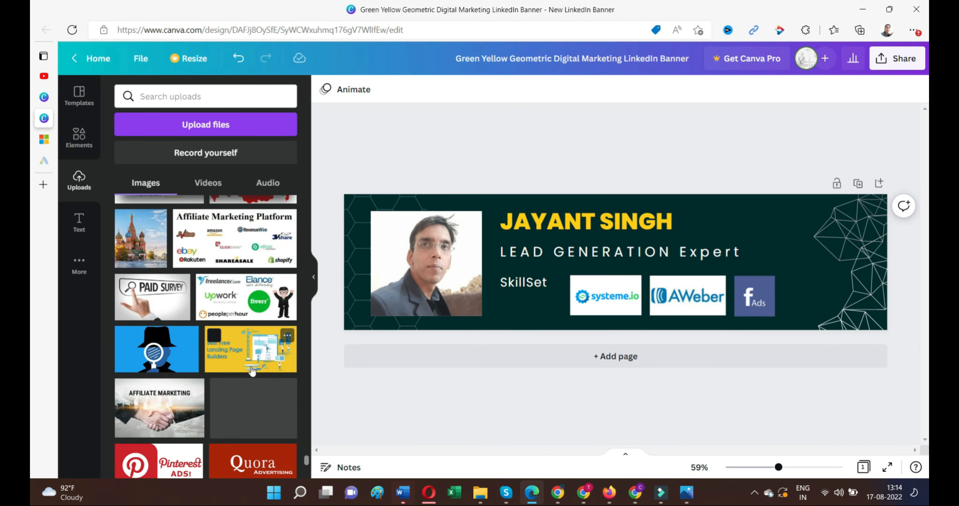
scroll(240, 405, "down", 4)
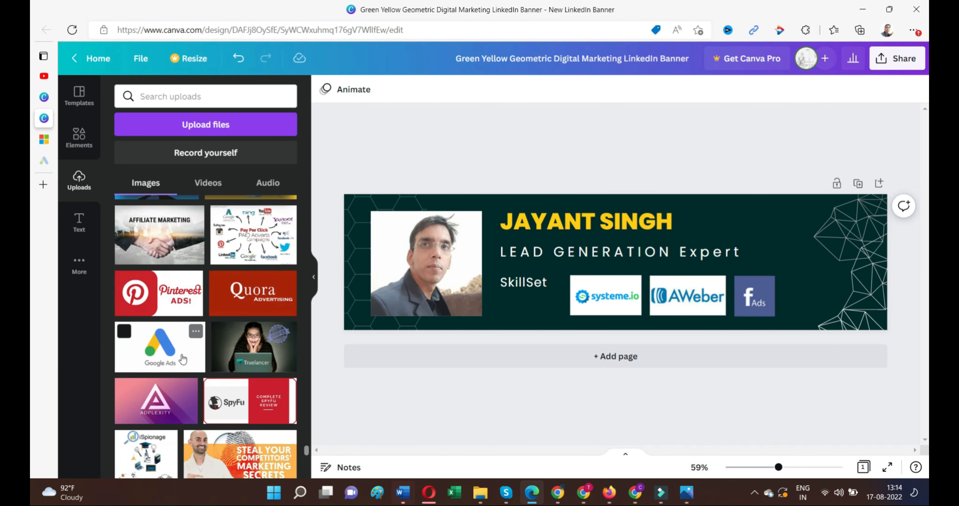
left_click_drag(804, 263, 845, 275)
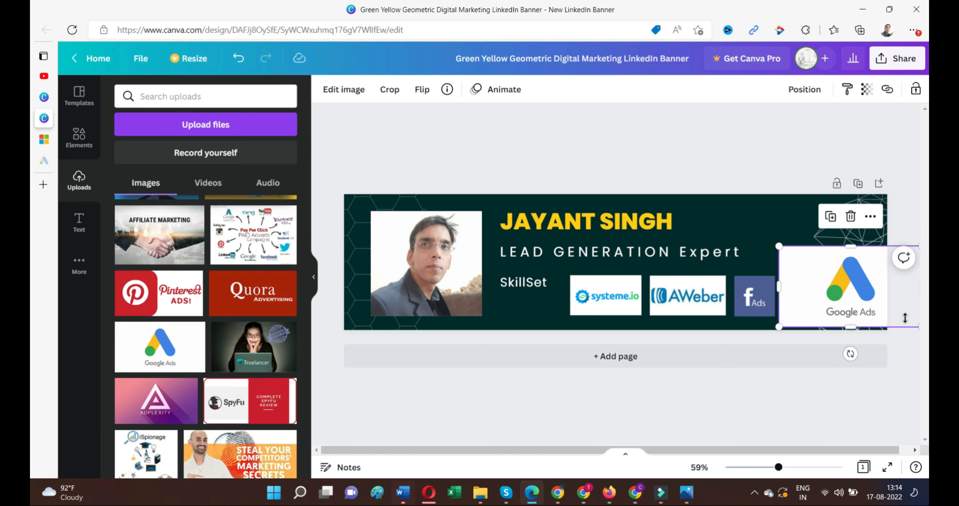
Add the WiX logo, then shrink both the WiX and Google Ads logos to fit.
scroll(222, 365, "down", 10)
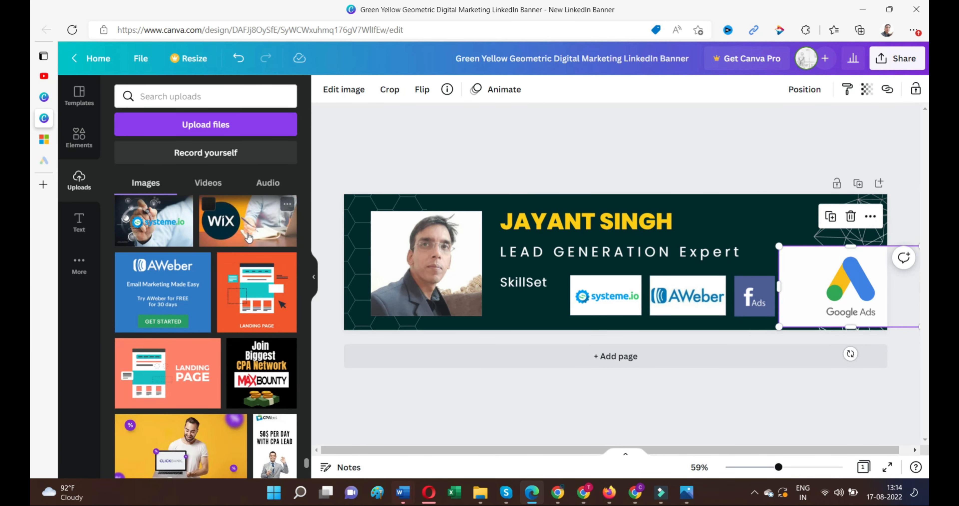
left_click_drag(248, 236, 495, 267)
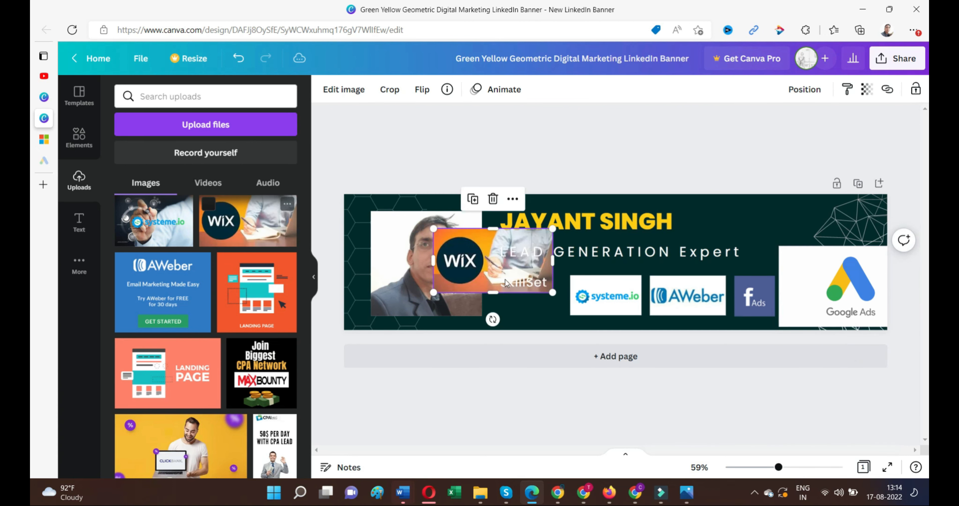
left_click_drag(552, 294, 828, 305)
left_click(553, 318)
left_click(839, 297)
left_click_drag(886, 318, 857, 304)
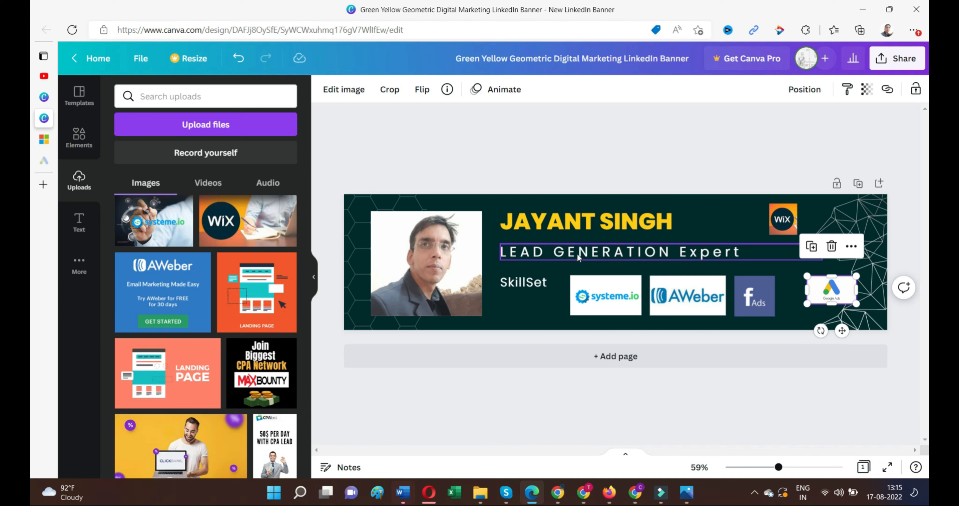
left_click_drag(666, 257, 667, 248)
left_click_drag(579, 228, 579, 223)
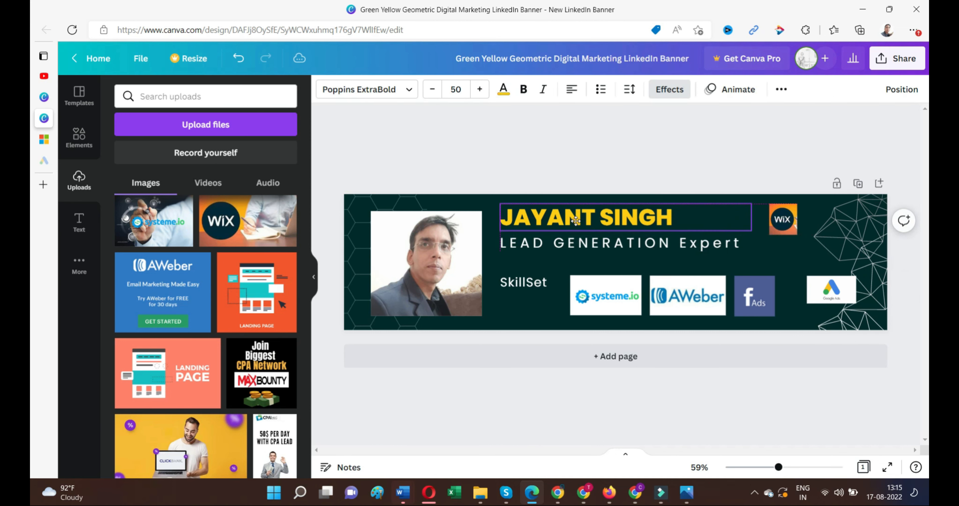
left_click_drag(528, 281, 683, 260)
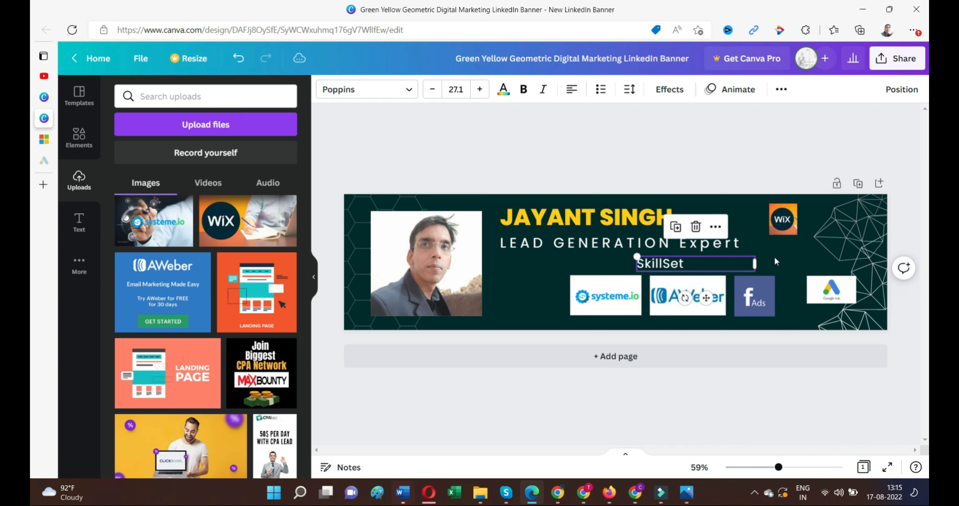
left_click(793, 254)
Line up systeme.io, AWeber, FB Ads, Google Ads and WiX in one row.
left_click_drag(579, 302, 508, 302)
left_click_drag(693, 301, 633, 301)
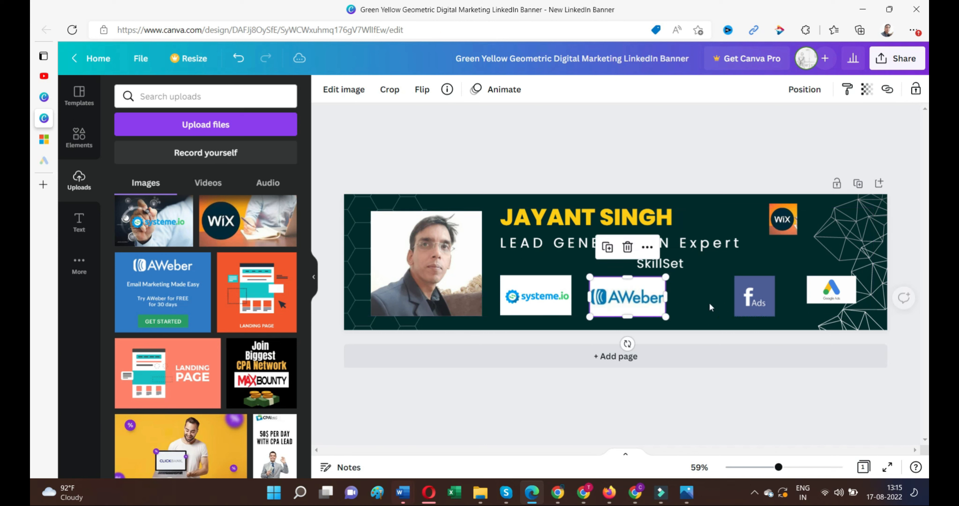
left_click_drag(753, 302, 702, 303)
left_click_drag(824, 296, 756, 303)
left_click_drag(783, 219, 829, 298)
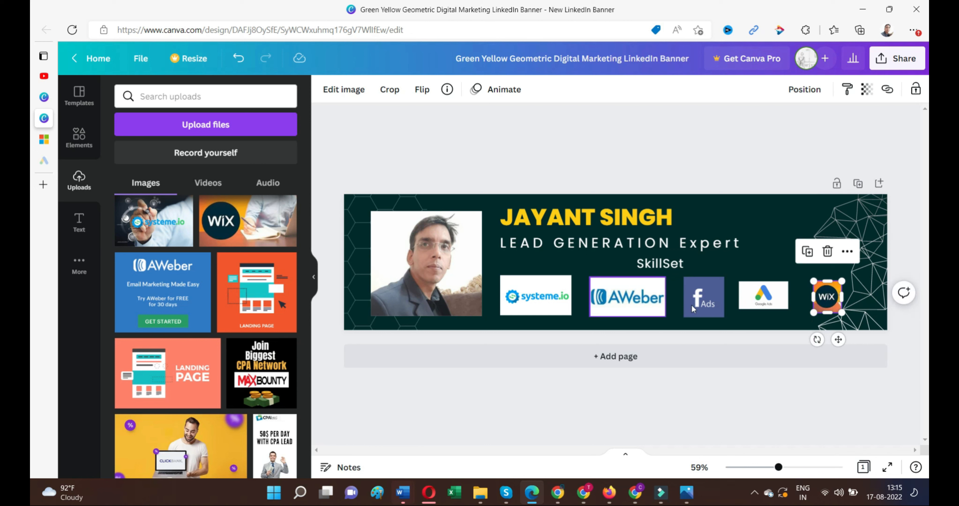
Enlarge the Google Ads logo and shift systeme.io slightly left and down.
left_click(771, 302)
left_click_drag(788, 314, 799, 316)
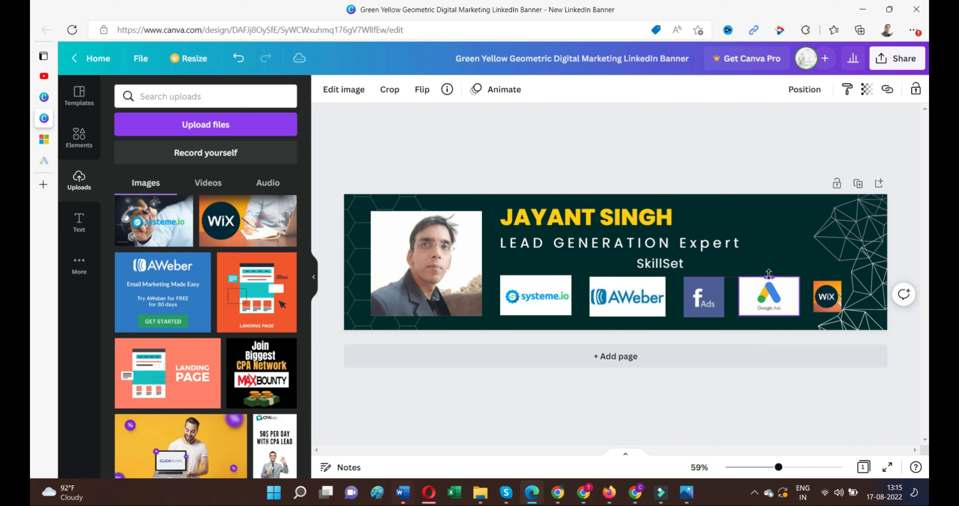
left_click(790, 247)
left_click(723, 166)
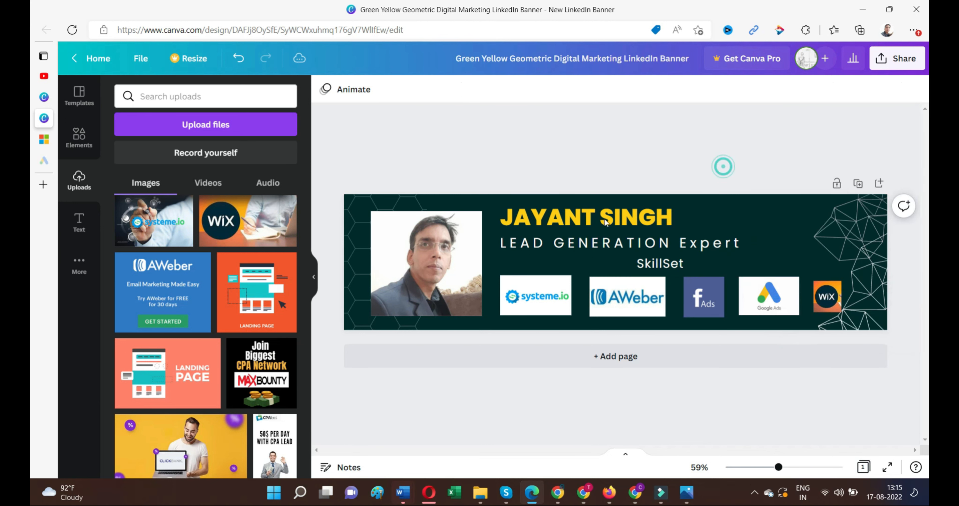
left_click_drag(537, 303, 575, 320)
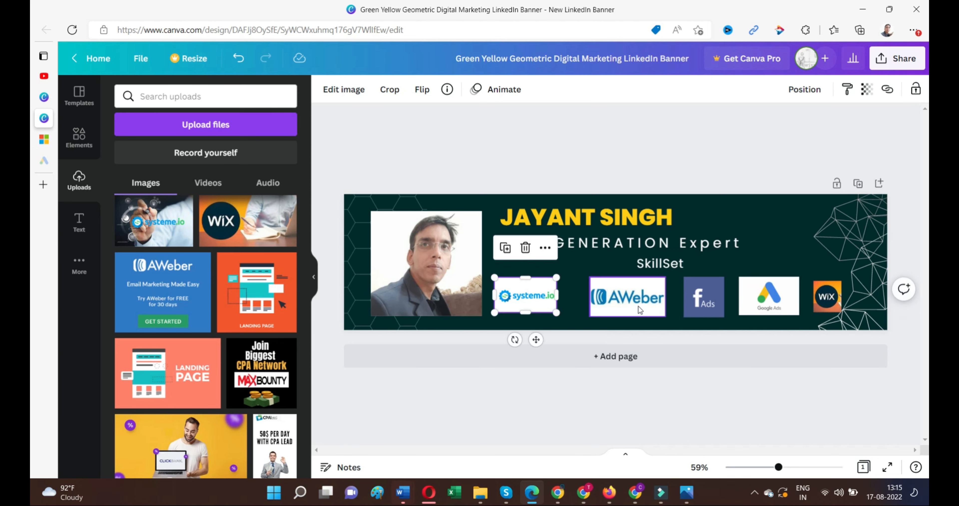
Shrink the AWeber and systeme.io logos and move Facebook Ads closer to AWeber.
left_click(638, 305)
left_click_drag(666, 317, 612, 302)
left_click_drag(697, 306, 674, 306)
left_click(702, 299)
left_click(554, 311)
left_click_drag(555, 309, 553, 308)
left_click(700, 298)
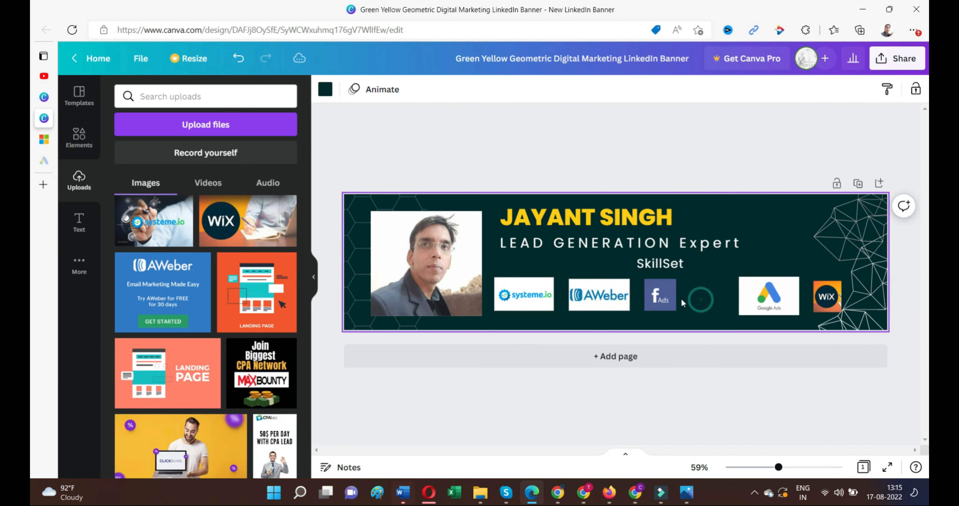
Narrow AWeber, widen the fAds logo, and pull Google Ads closer to fAds.
left_click(622, 301)
left_click_drag(632, 293, 637, 295)
left_click(687, 296)
left_click(598, 298)
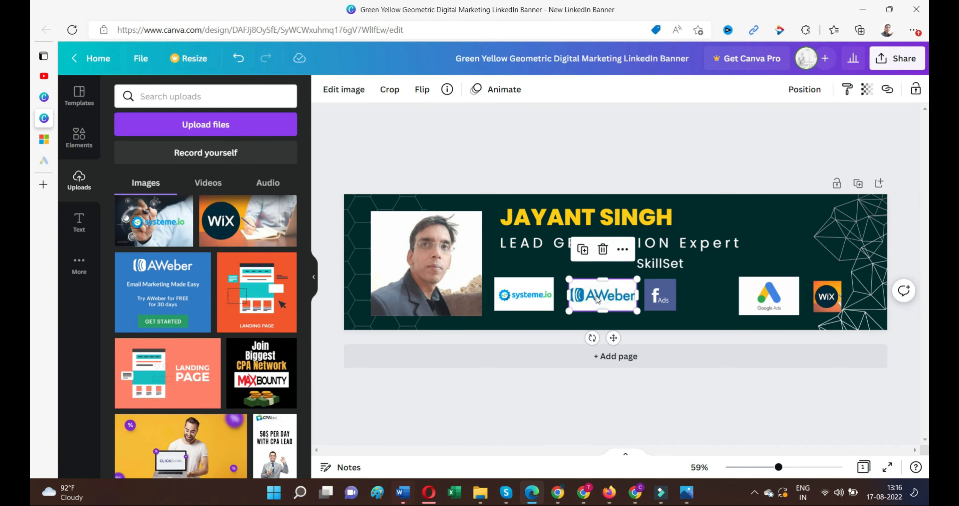
left_click(687, 305)
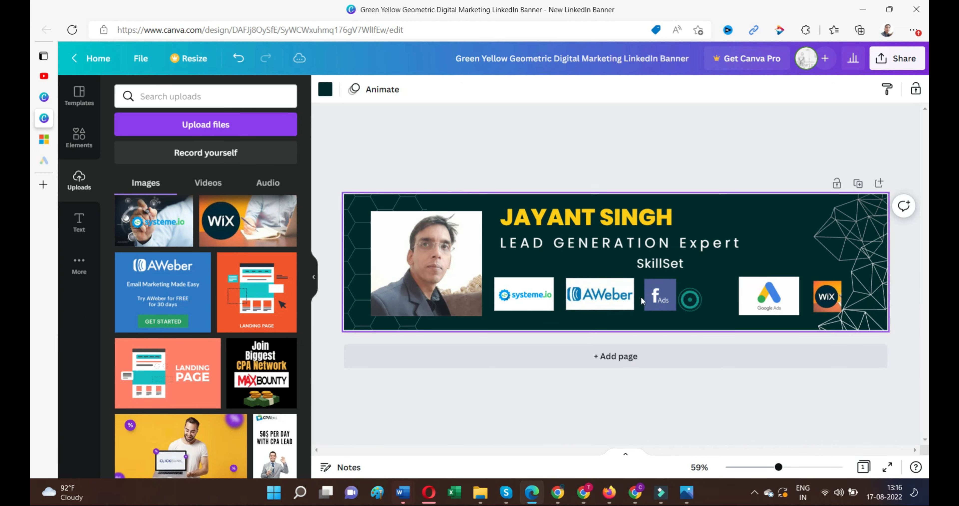
left_click(664, 299)
left_click_drag(679, 294, 682, 295)
left_click_drag(771, 299, 749, 311)
Add the Bing ads image from Uploads onto the banner.
left_click(777, 303)
scroll(254, 360, "down", 5)
scroll(254, 360, "down", 12)
scroll(220, 342, "up", 5)
left_click_drag(200, 320, 781, 297)
Move Bing ads into the logo row and shift the name and subtitle left.
left_click(781, 313)
left_click(807, 231)
left_click(746, 228)
left_click_drag(598, 203, 639, 216)
left_click(644, 162)
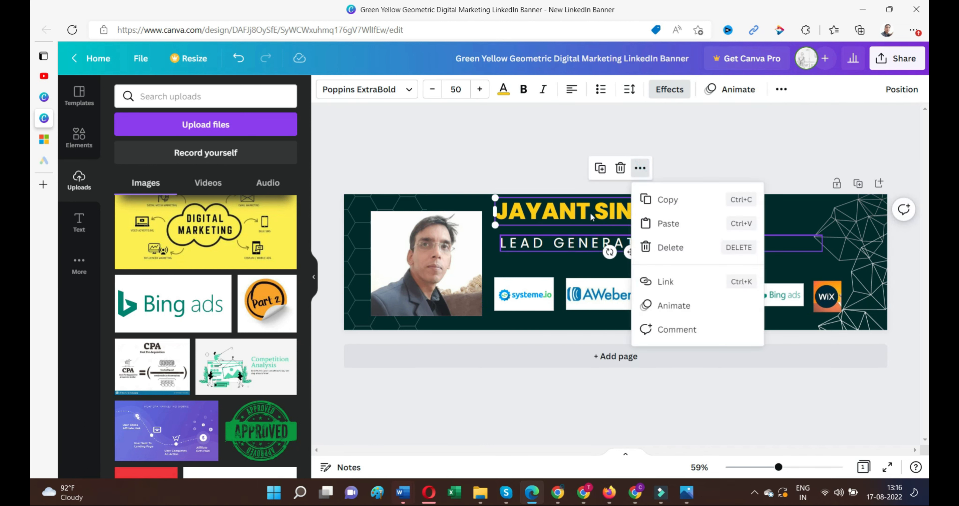
left_click(507, 169)
left_click_drag(528, 244, 524, 241)
Make the SkillSet label dark green and bold.
left_click(687, 266)
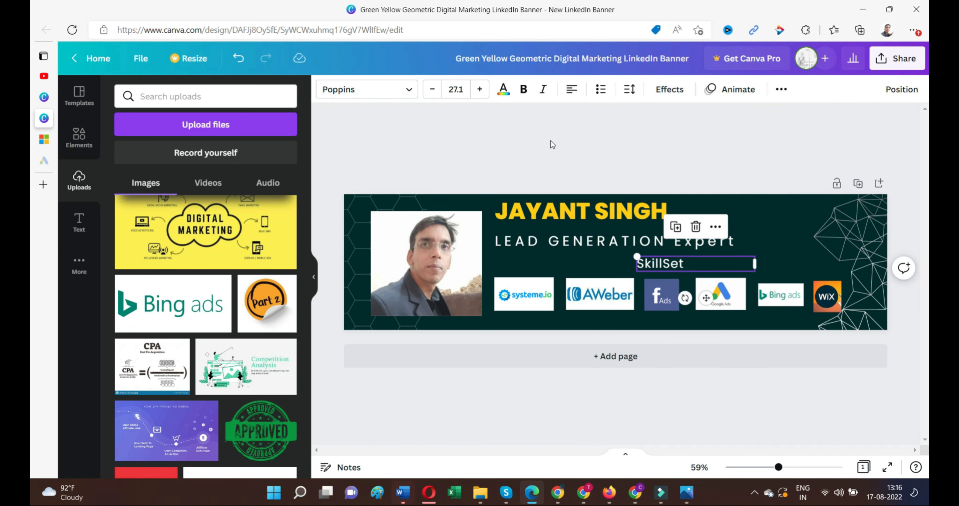
left_click(503, 91)
scroll(168, 391, "down", 2)
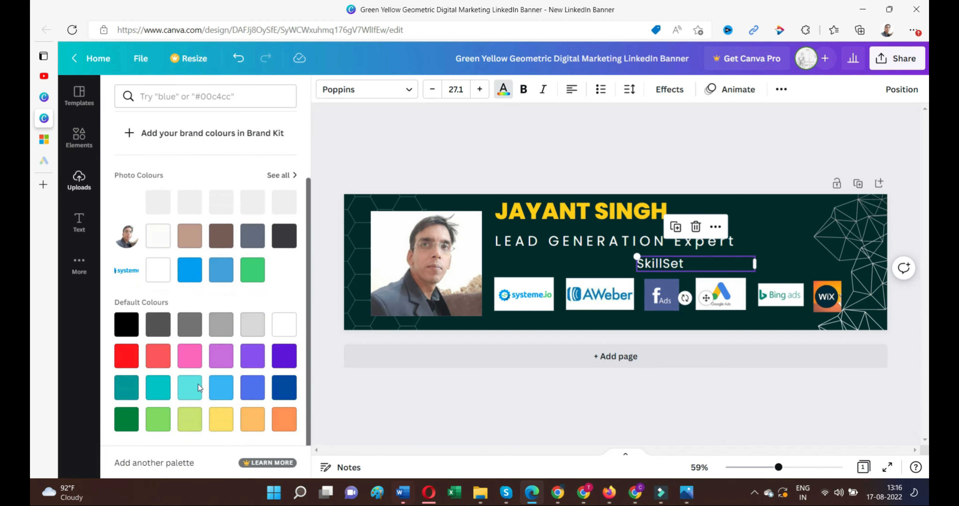
left_click(128, 426)
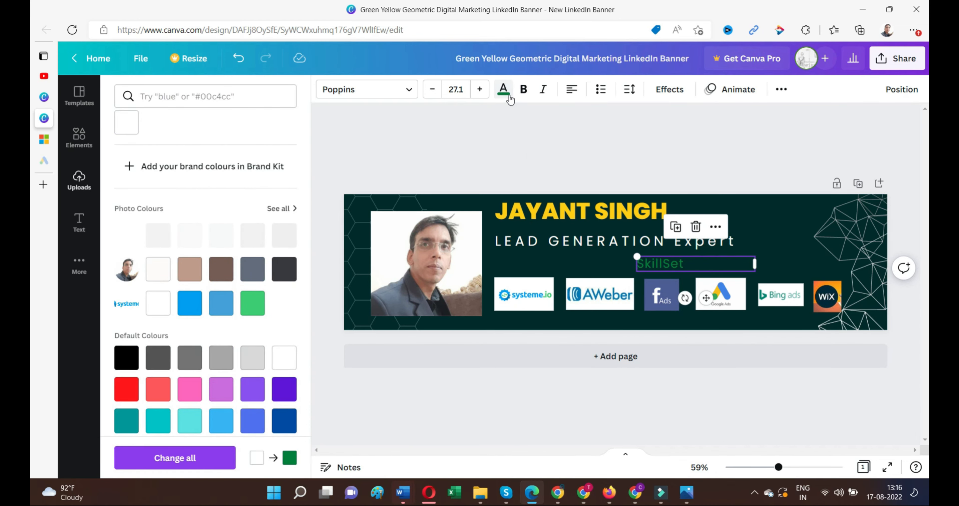
left_click(523, 91)
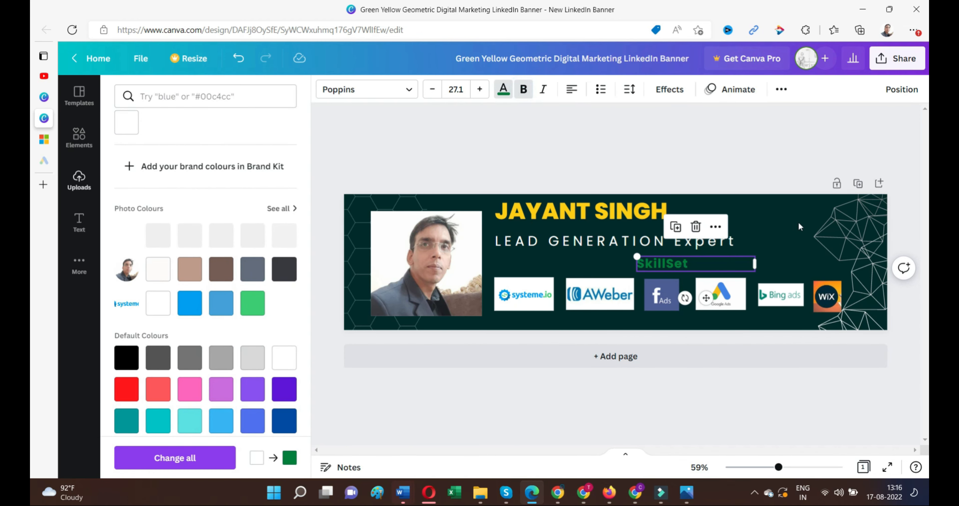
left_click(695, 368)
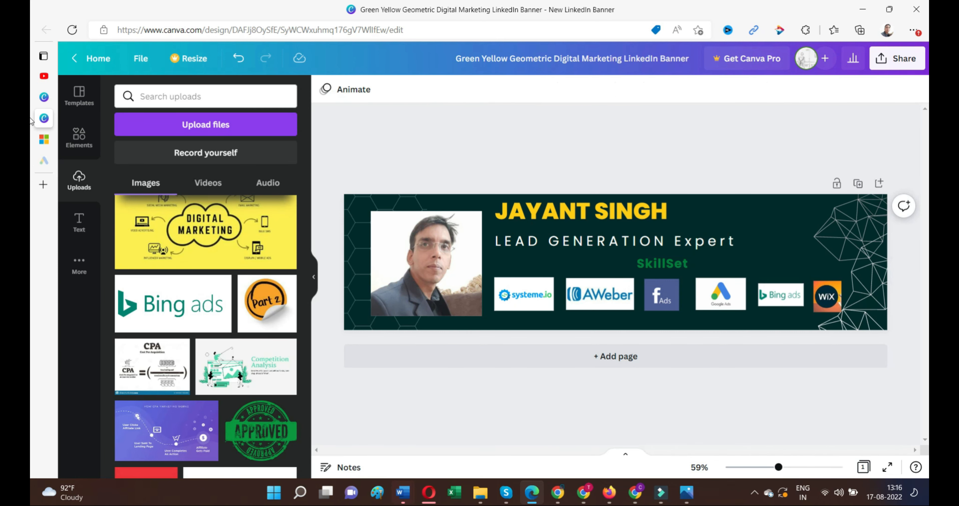
left_click(638, 208)
left_click_drag(639, 208, 709, 212)
left_click_drag(666, 243, 676, 240)
left_click(677, 216)
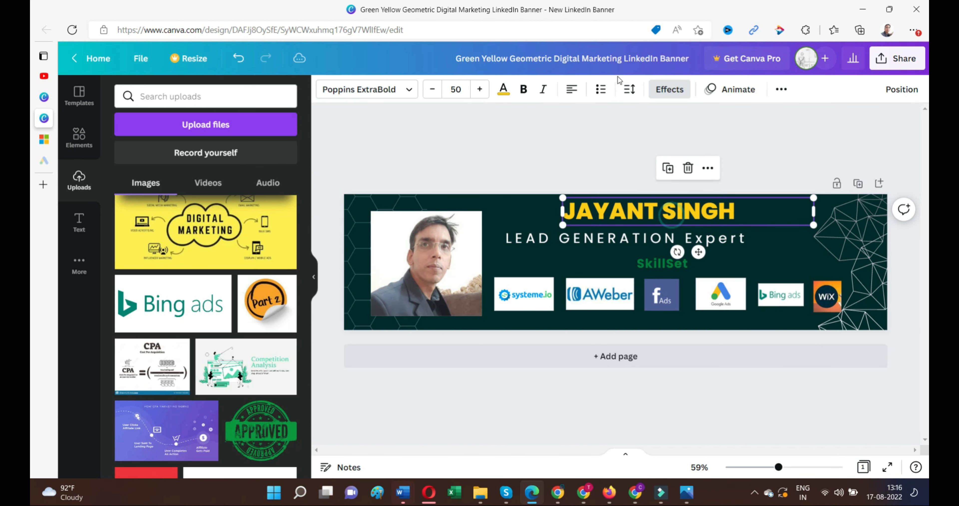
left_click(575, 89)
left_click(576, 89)
left_click(576, 89)
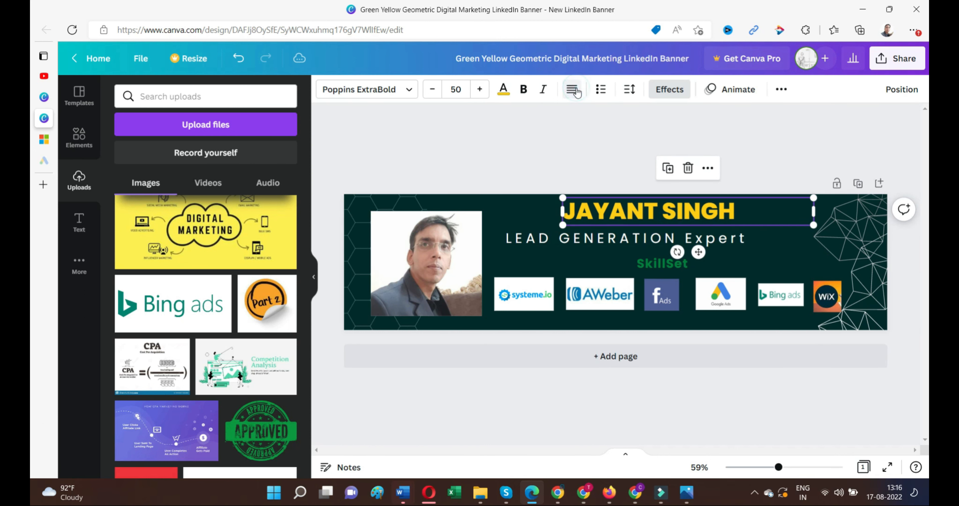
Centre-align the LEAD GENERATION Expert subtitle and make it bold.
left_click(627, 237)
left_click(574, 90)
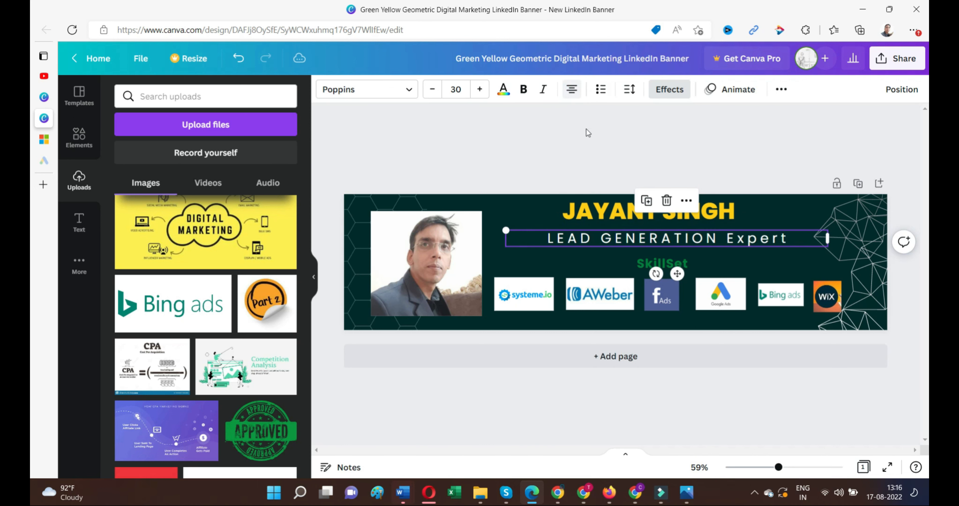
left_click(523, 90)
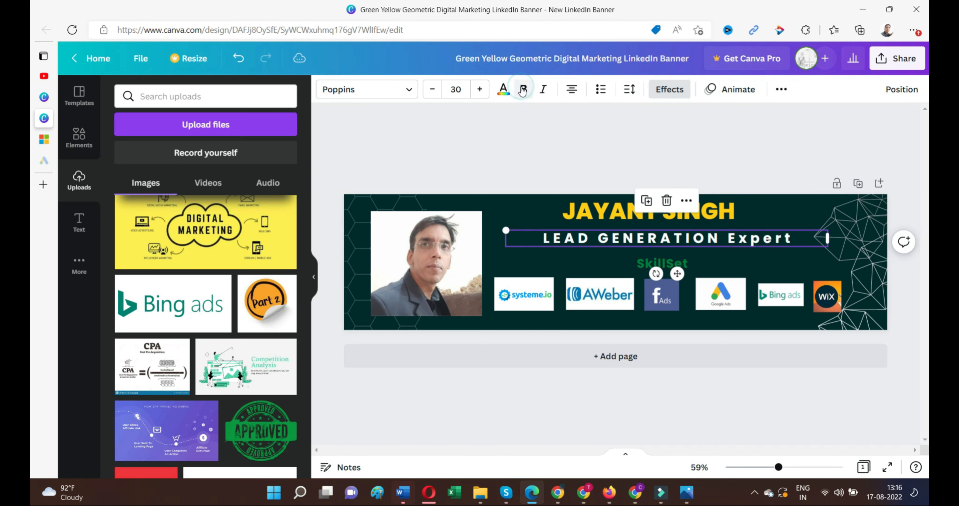
left_click(782, 174)
Cycle the SkillSet label through its text alignment options.
left_click(663, 263)
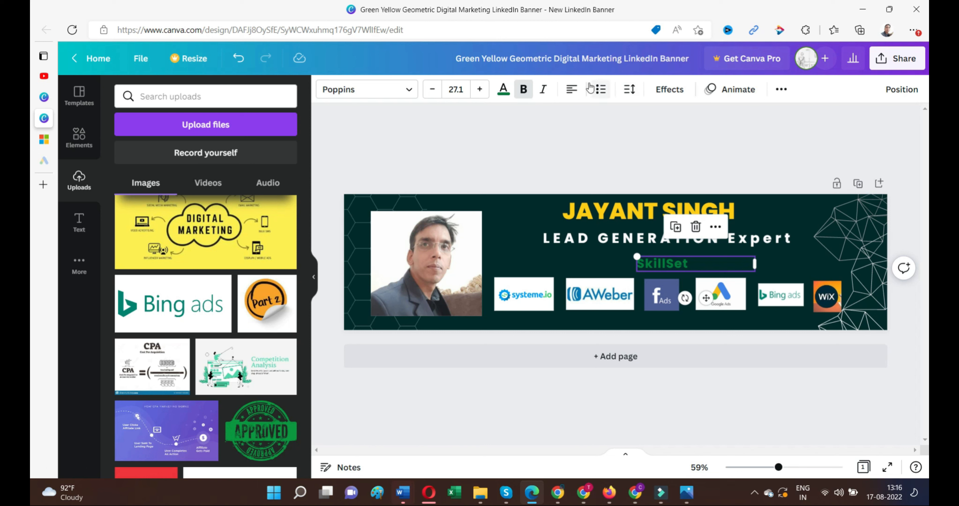
left_click(573, 90)
left_click(572, 91)
left_click(572, 90)
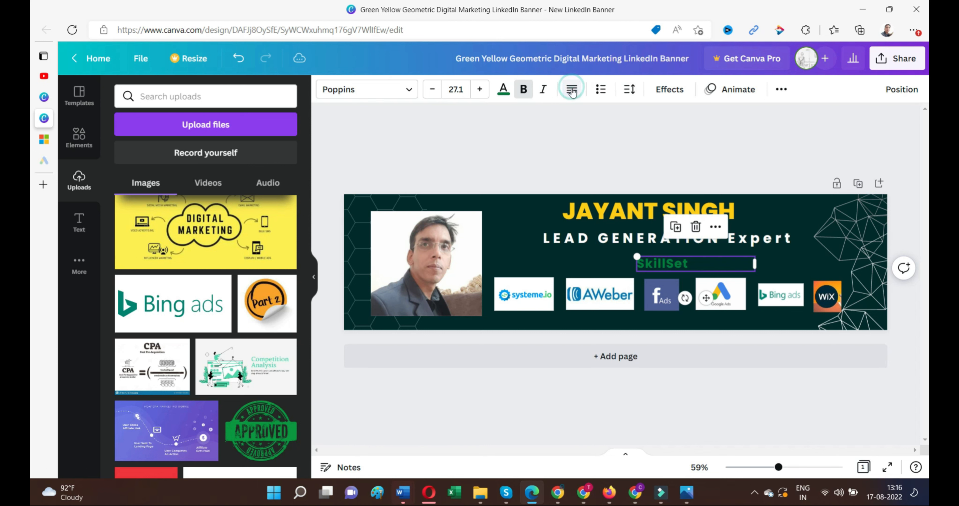
left_click(833, 144)
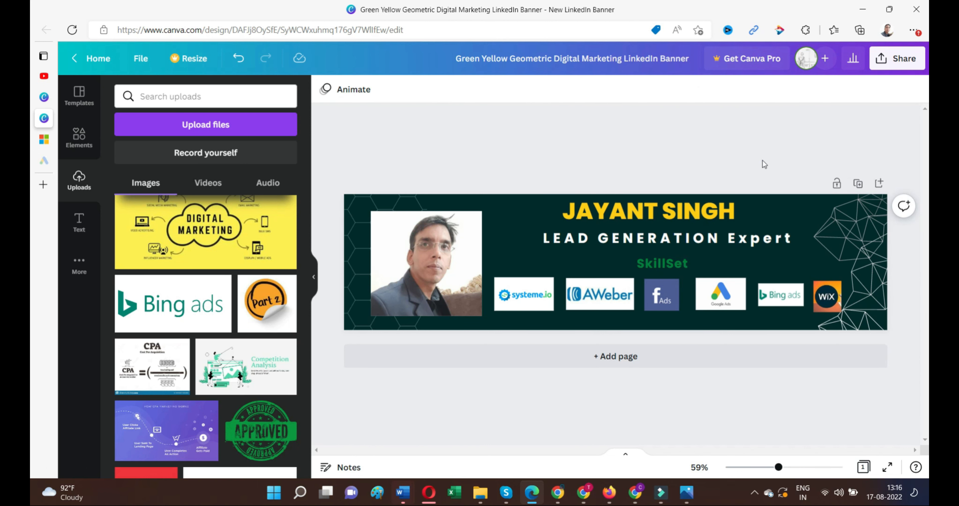
left_click(801, 302)
Make the Bing ads logo taller and shrink the systeme.io logo slightly.
left_click_drag(784, 279, 783, 274)
left_click(836, 295)
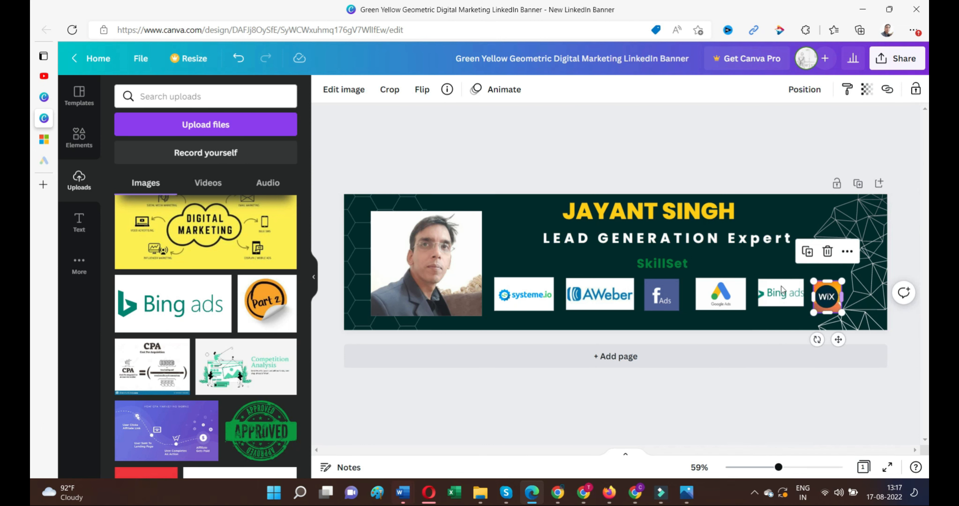
left_click(523, 305)
left_click_drag(551, 314, 542, 309)
Shift the AWeber, Facebook Ads and Google Ads logos left into a tighter row.
left_click_drag(606, 303, 596, 288)
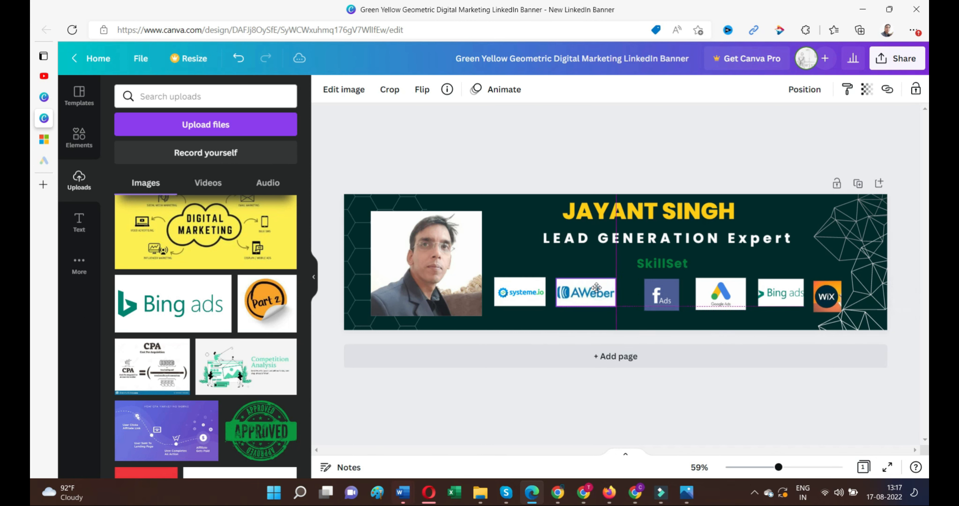
mouse_move(664, 303)
left_mouse_down()
mouse_move(654, 304)
mouse_move(663, 306)
left_mouse_up()
left_click_drag(722, 297, 767, 289)
left_click(745, 316)
left_click(759, 317)
left_click(761, 198)
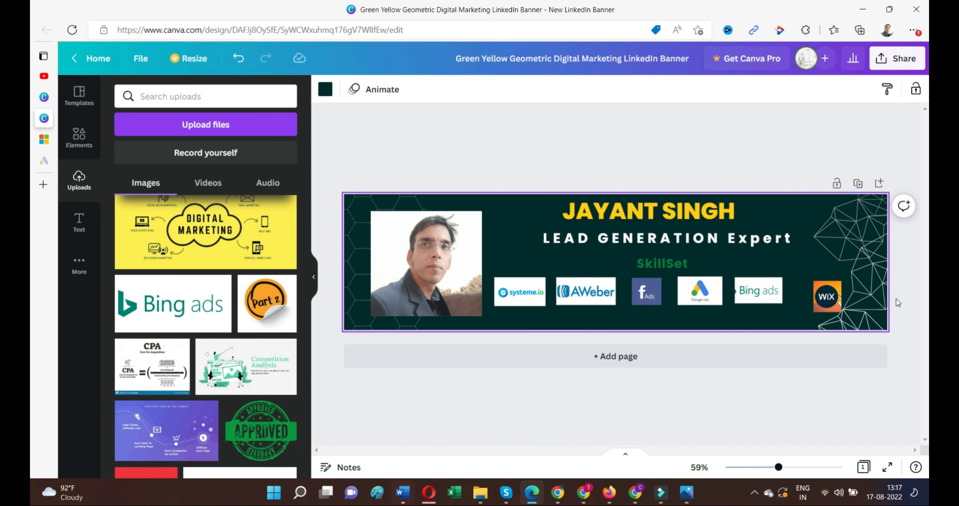
Trim the Bing ads logo's left edge and bring the Wix logo into line.
left_click(777, 292)
left_click_drag(735, 289, 740, 290)
left_click(798, 283)
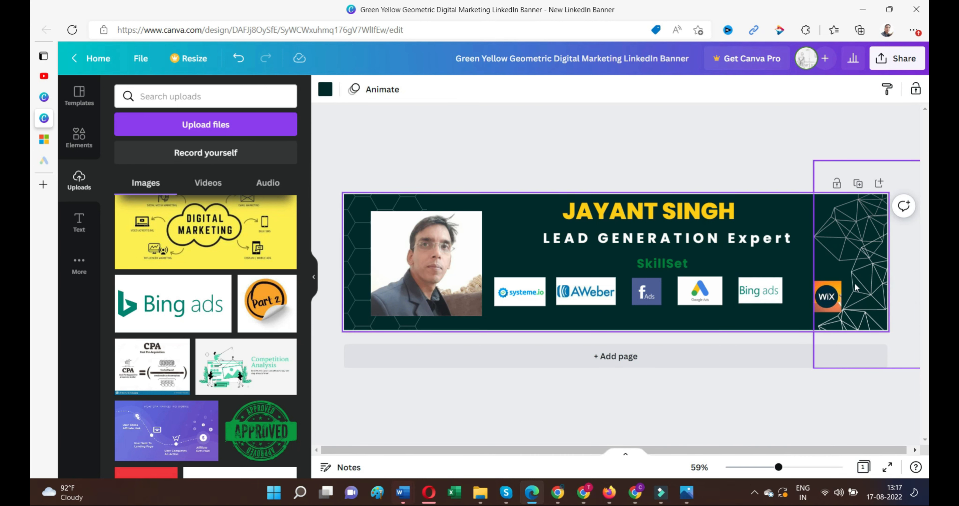
mouse_move(830, 299)
left_mouse_down()
mouse_move(815, 292)
mouse_move(821, 304)
left_mouse_up()
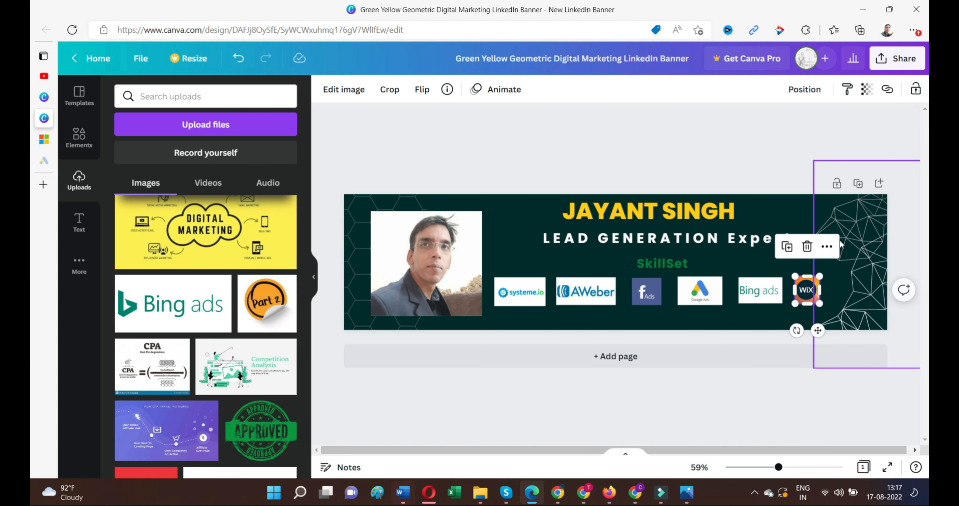
left_click(777, 161)
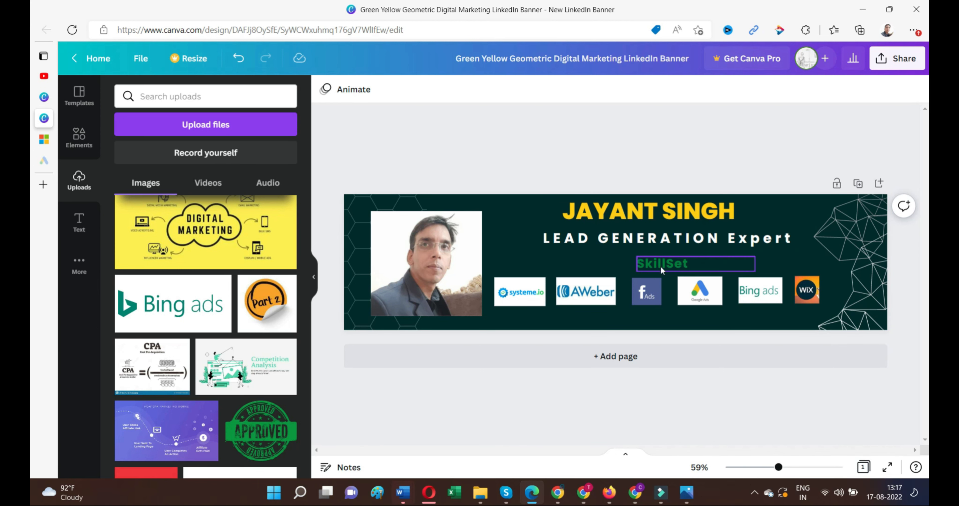
Edit the text of the SkillSet label.
left_click(643, 265)
left_click(643, 265)
left_click(699, 264)
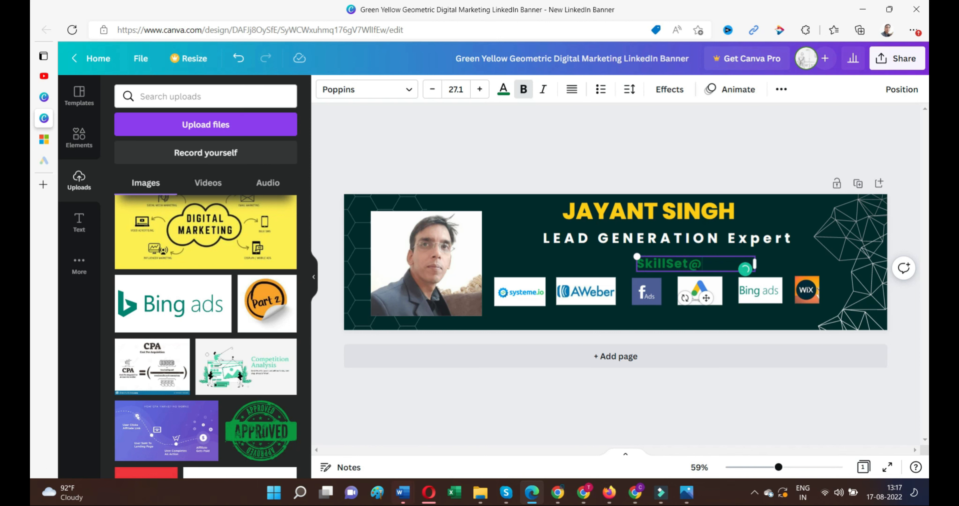
left_click(724, 167)
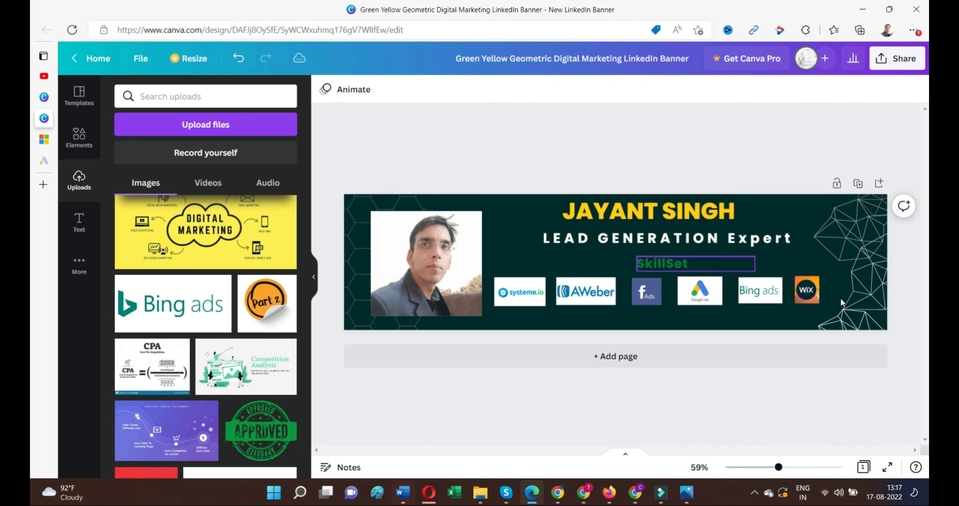
Make Bing ads slightly taller, enlarge Wix, and nudge Wix up into line.
left_click(769, 291)
left_click_drag(762, 274, 734, 292)
left_click(764, 175)
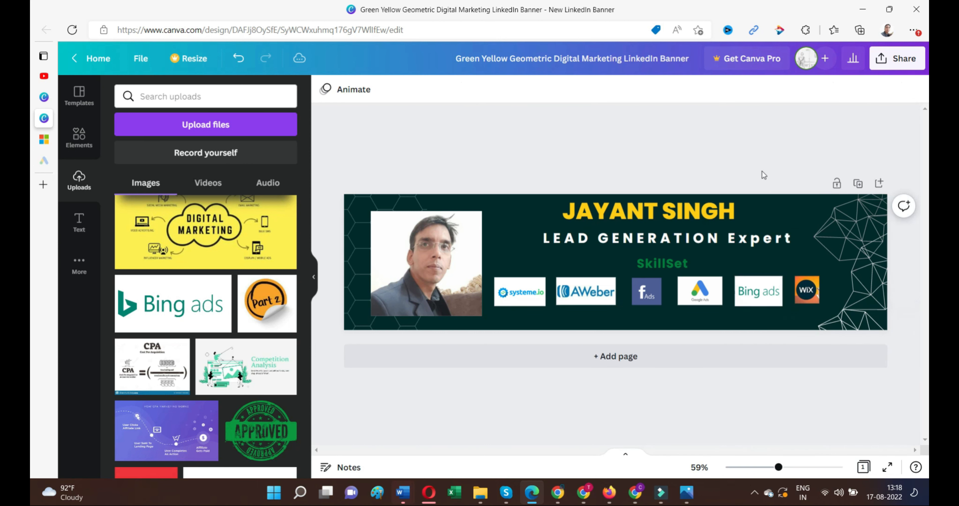
left_click(807, 290)
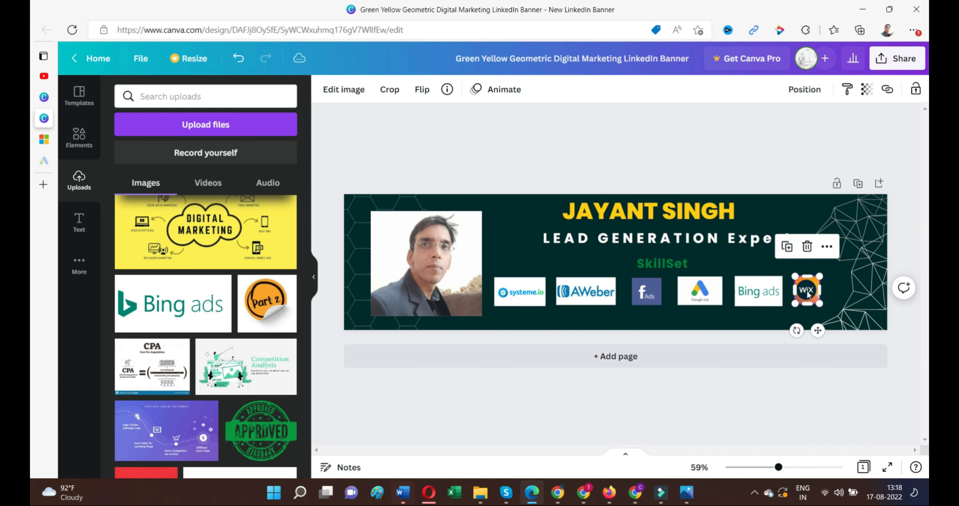
left_click_drag(821, 304, 795, 290)
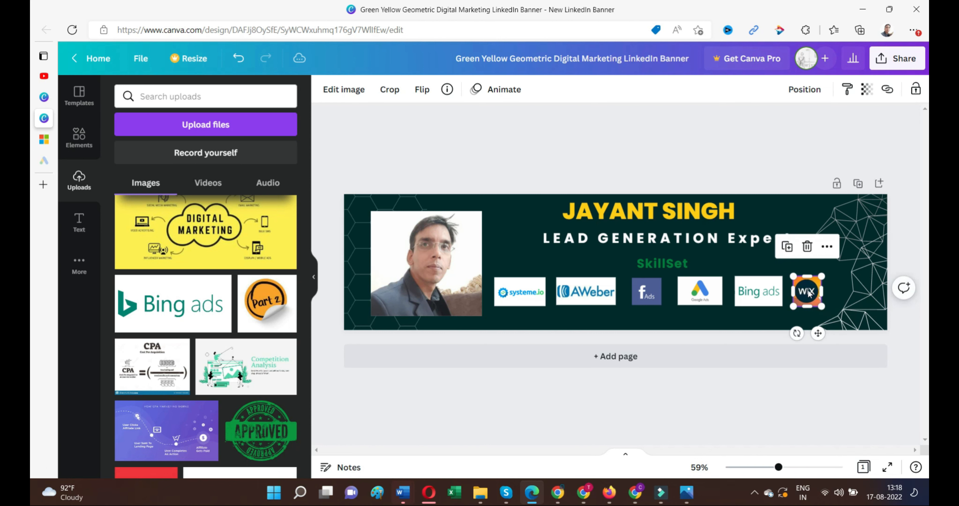
left_click(842, 288)
left_click(766, 158)
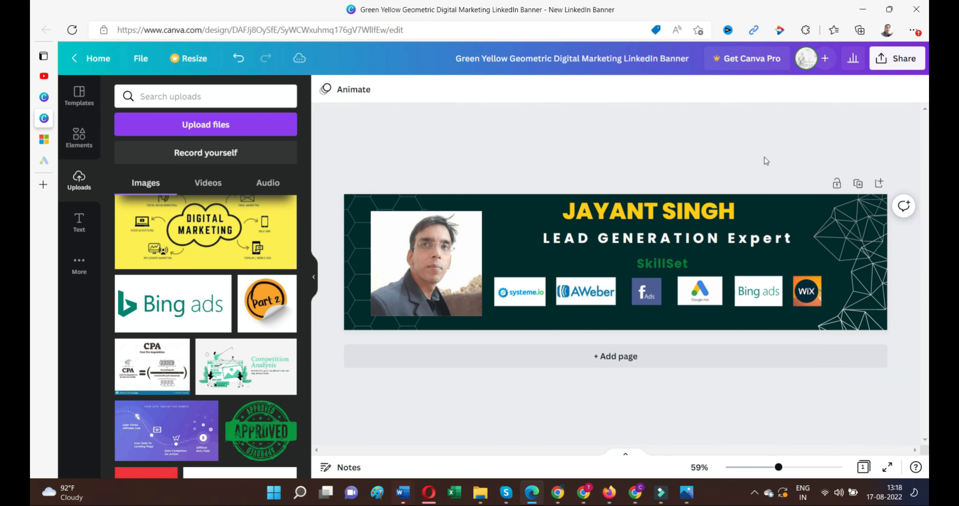
left_click_drag(805, 299, 805, 298)
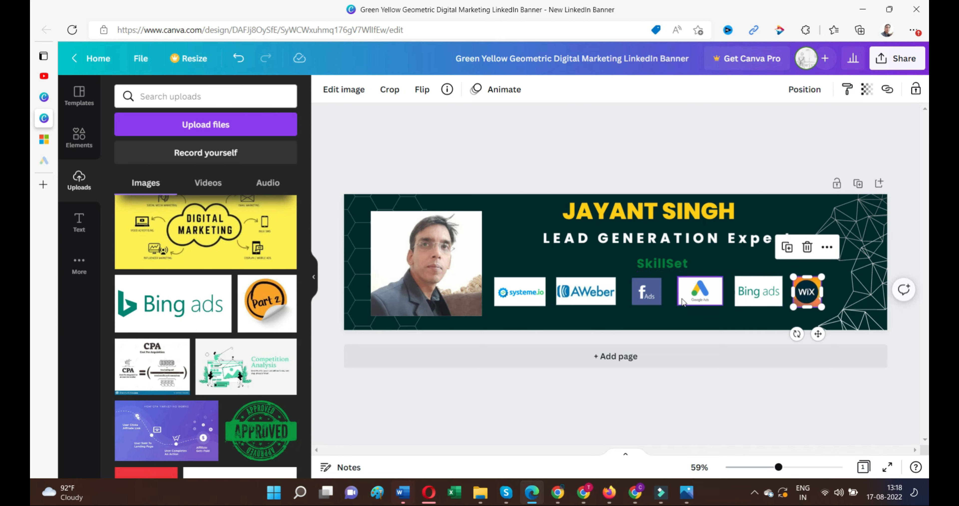
Widen the Facebook Ads logo to about 98 × 79.
left_click(654, 293)
left_click_drag(663, 291, 667, 292)
left_click(741, 170)
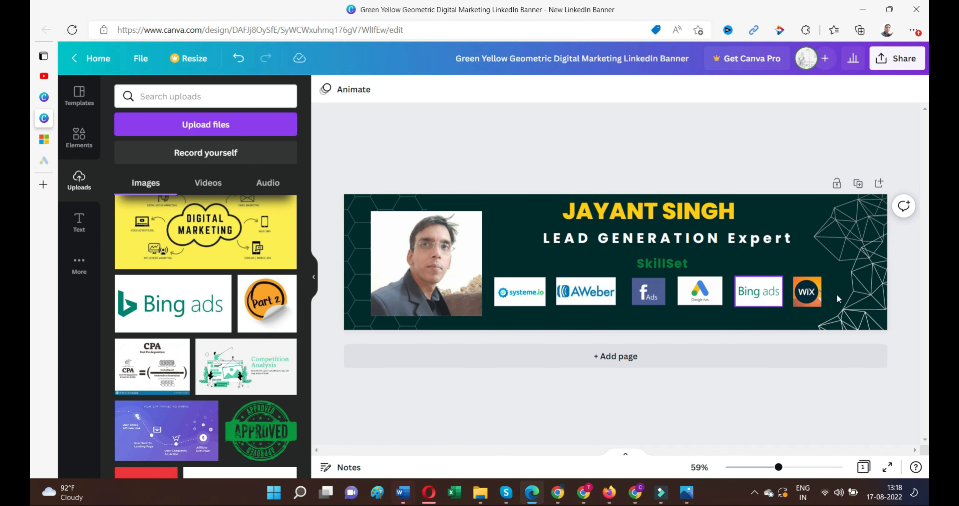
Download the banner as a 1584 × 396 px PNG file.
left_click(897, 58)
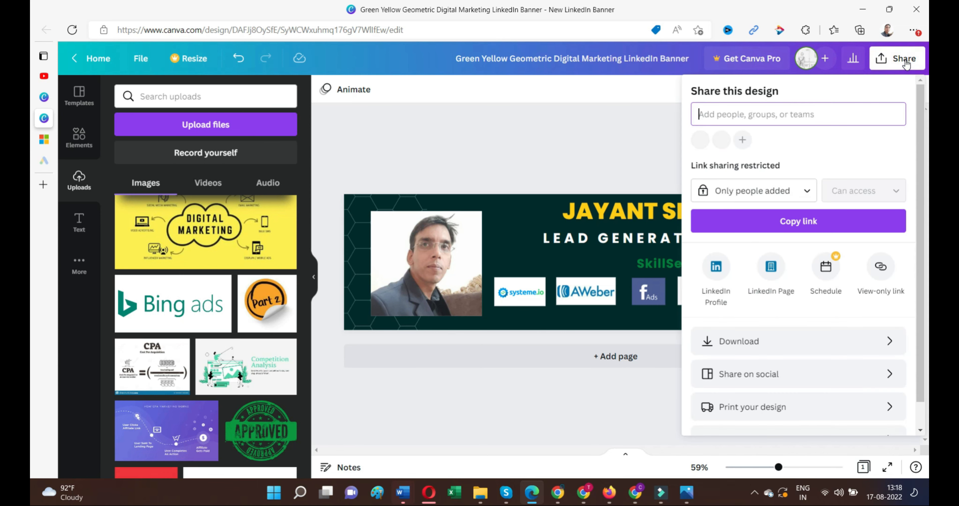
left_click(758, 351)
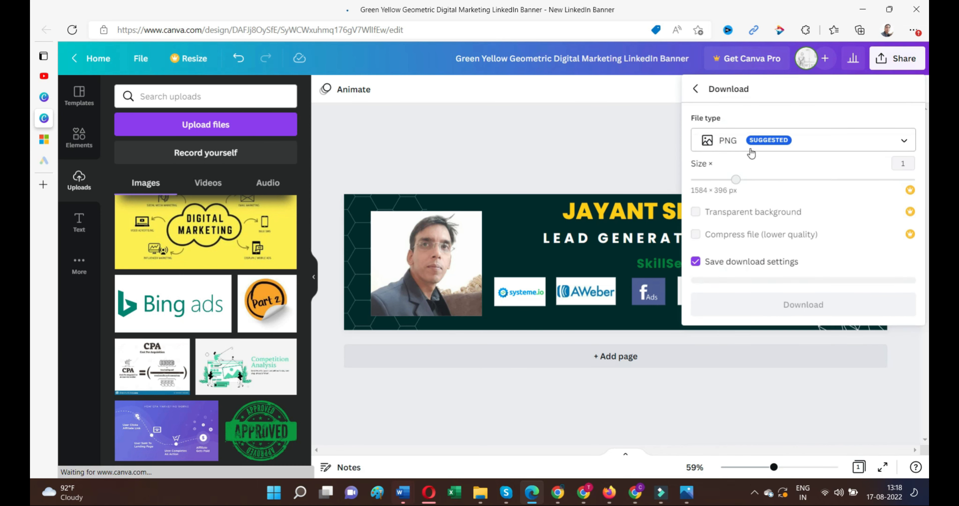
left_click(801, 145)
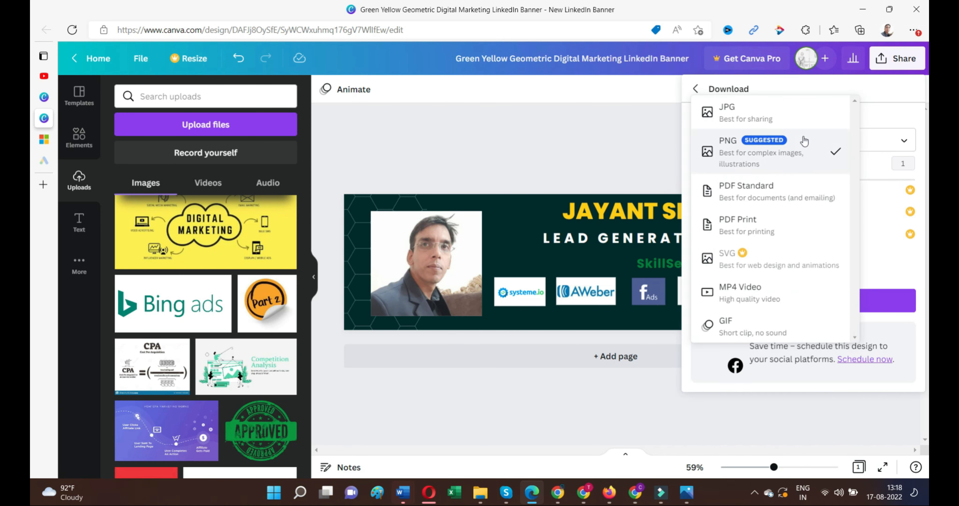
left_click(739, 153)
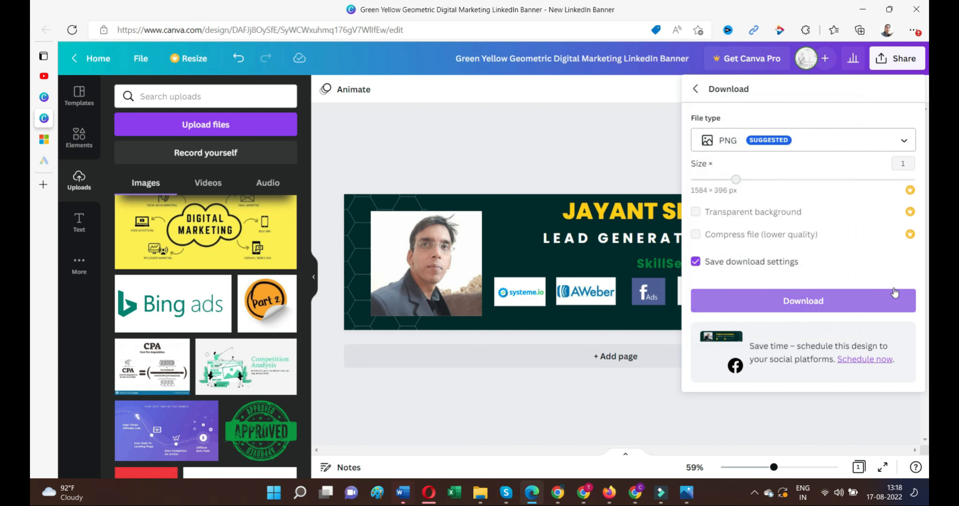
left_click(796, 304)
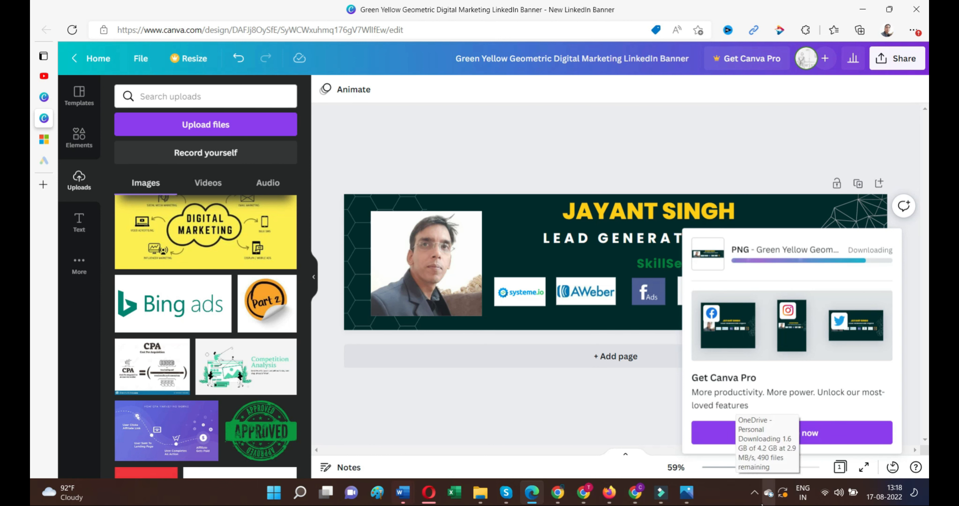
left_click(753, 501)
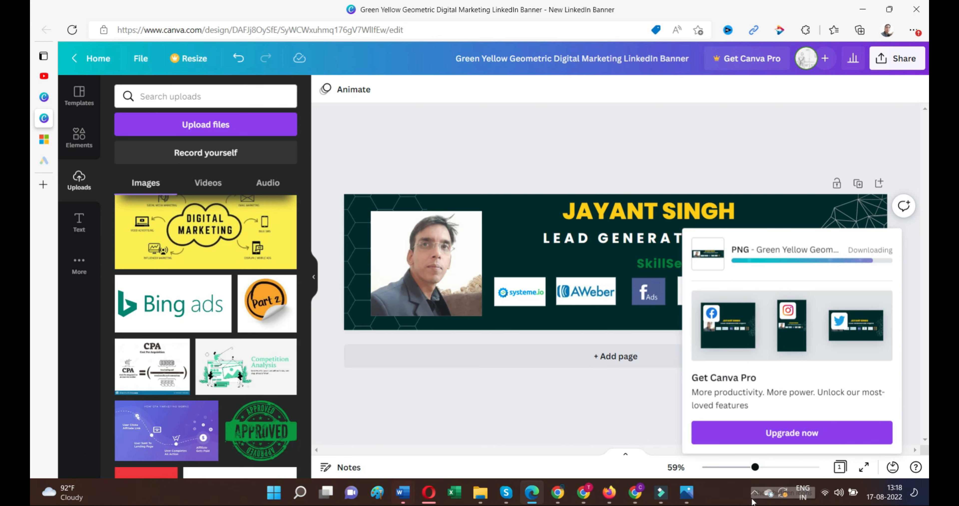